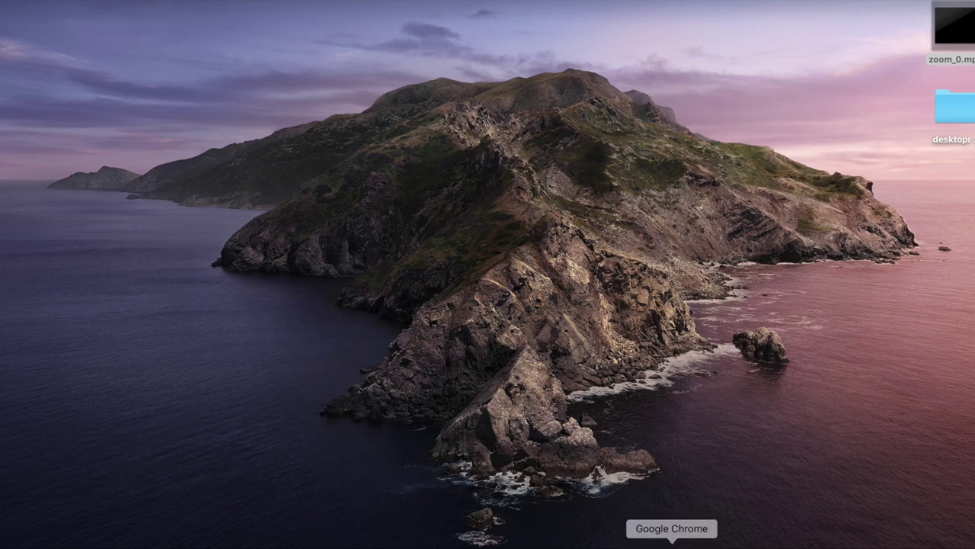
Open a new Chrome window and go to google.com/forms/about/.
left_click(672, 543)
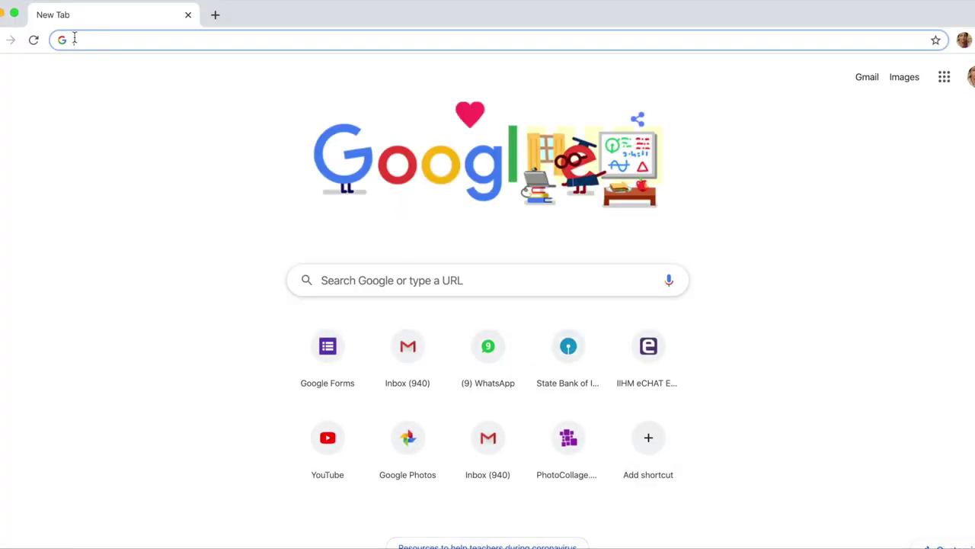
type("G")
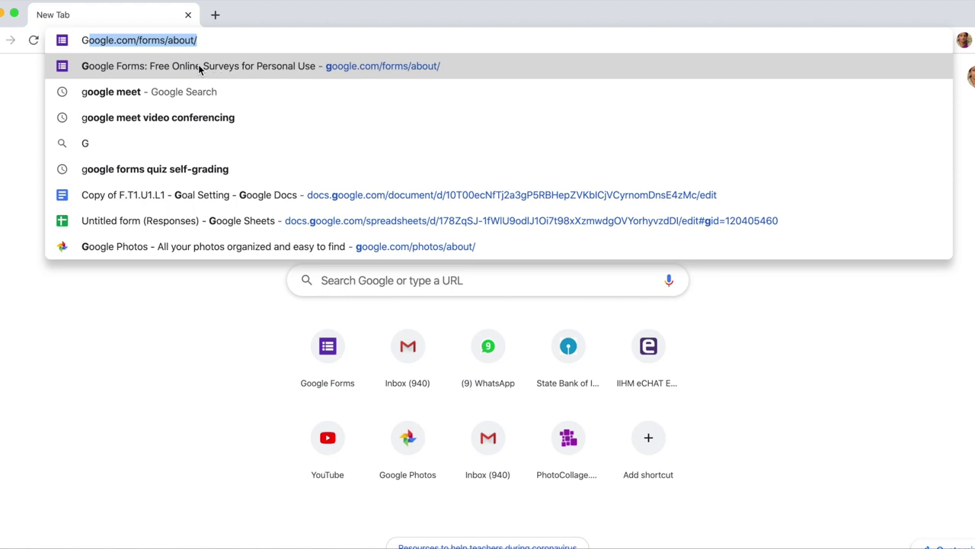
left_click(169, 67)
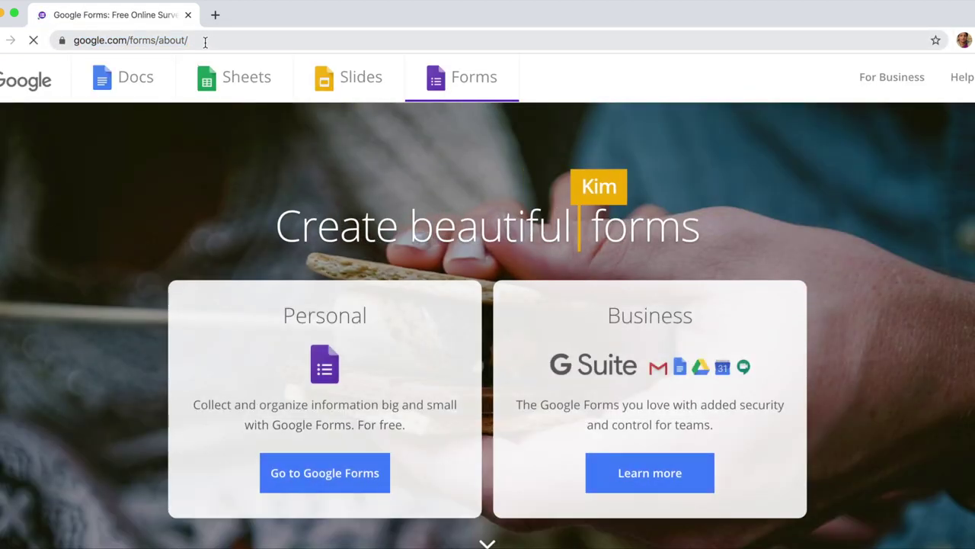
Go to the Google Forms home page and start a Blank form.
left_click(344, 479)
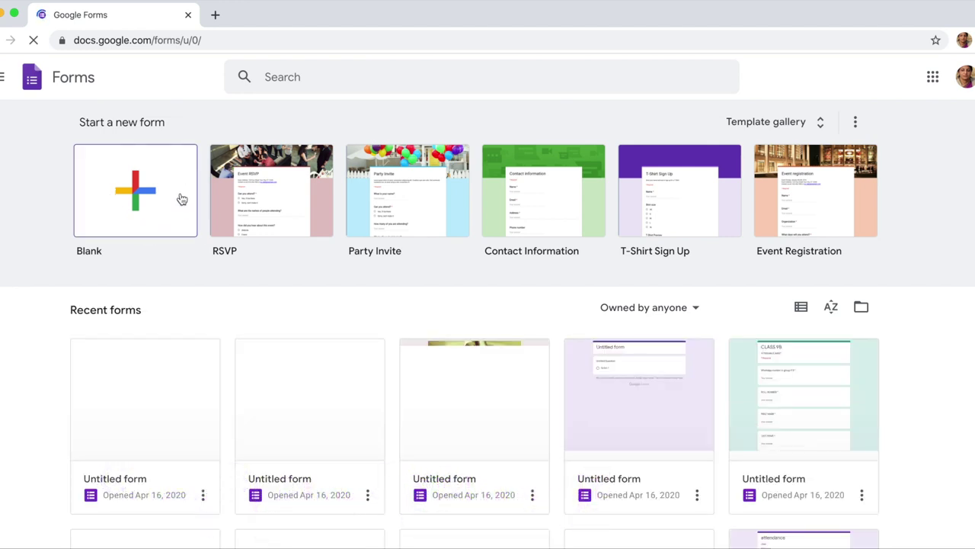
left_click(171, 224)
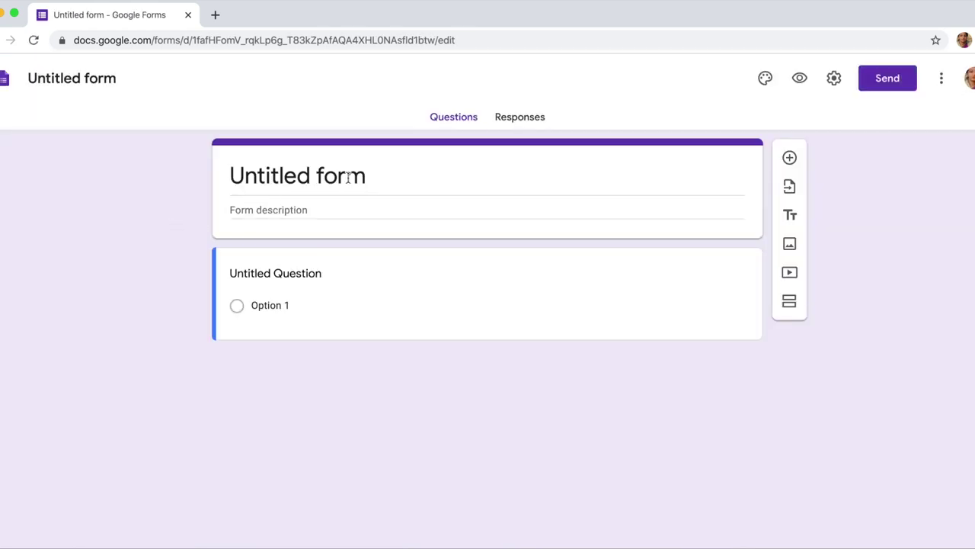
left_click(373, 176)
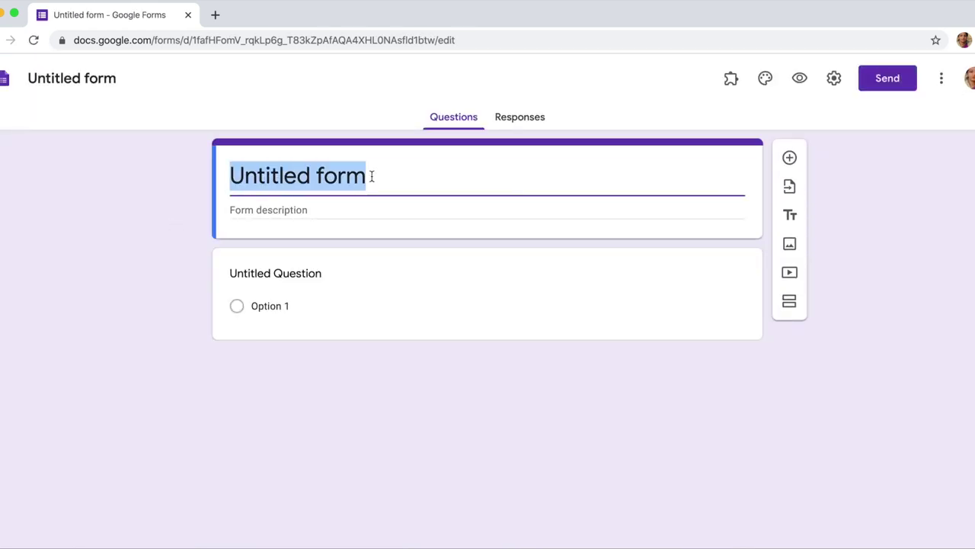
Replace 'Untitled form' with 'ATTENDANCE SHEET' and add the description 'CLASS -8B'.
key("BackSpace")
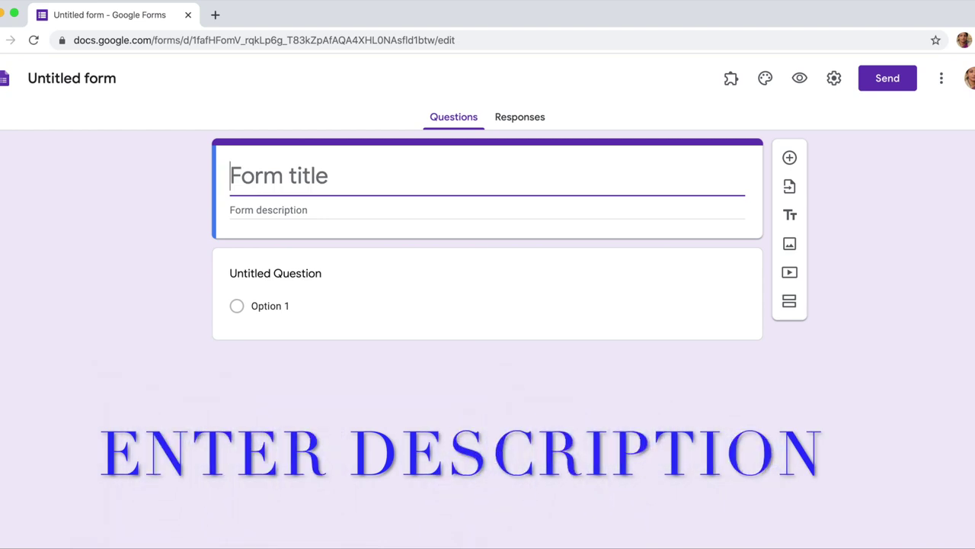
type("AT")
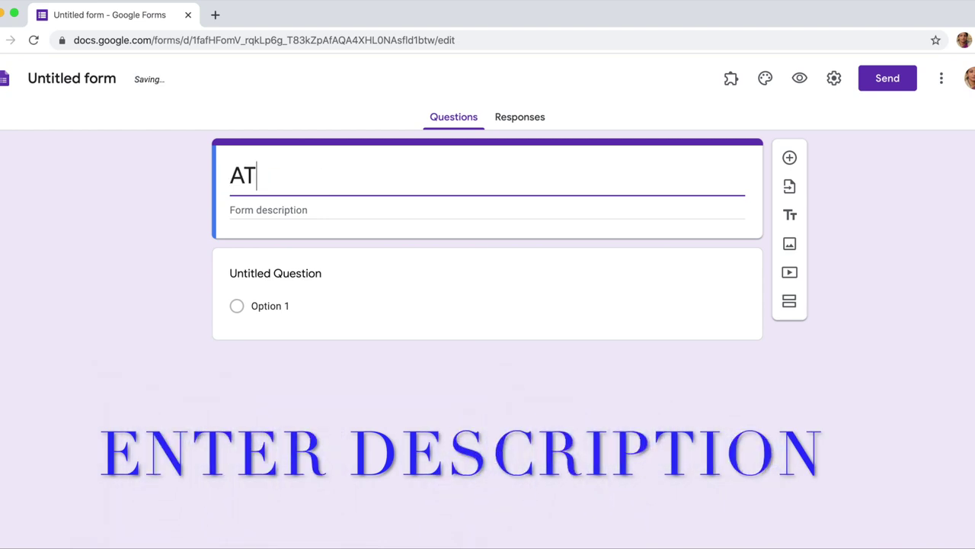
type("TEN")
type("DAN")
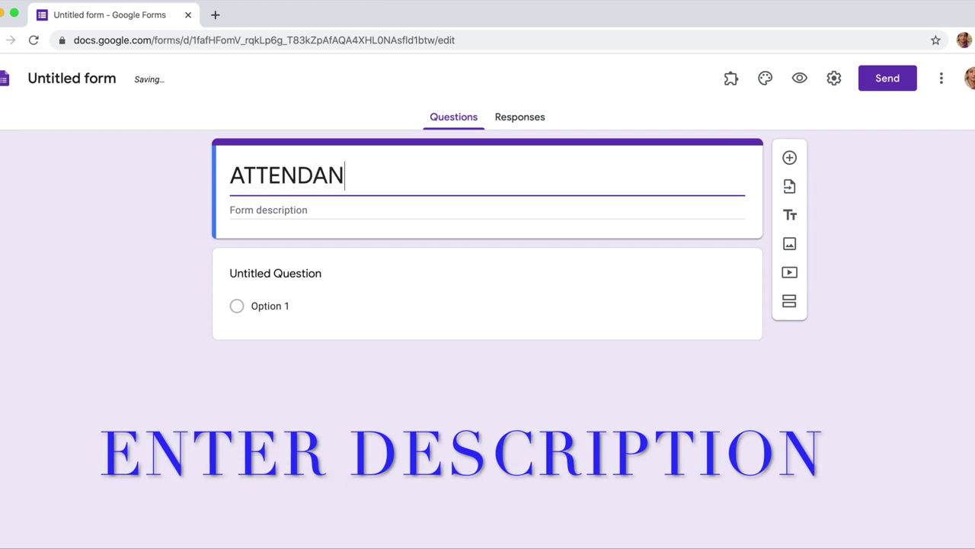
type("CE")
type(" SHEE")
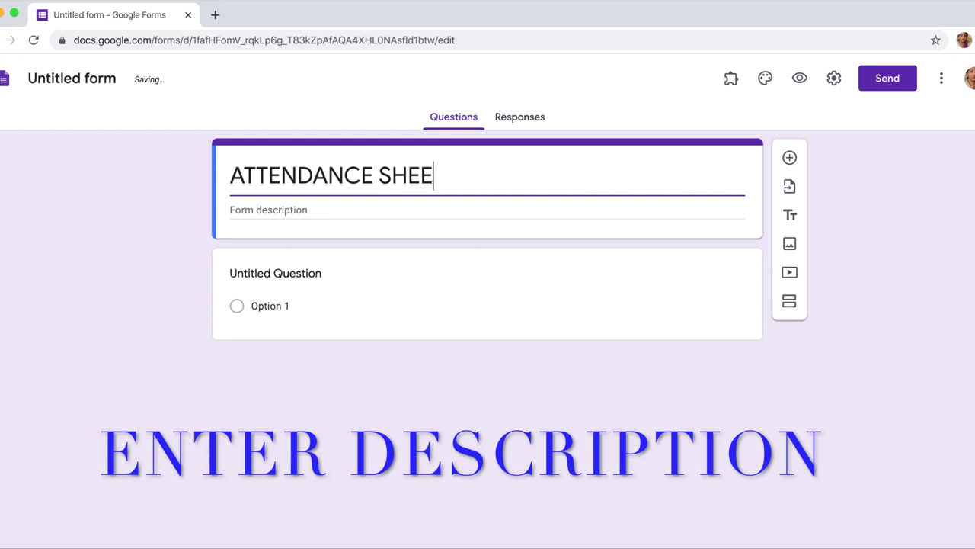
type("T")
left_click(246, 210)
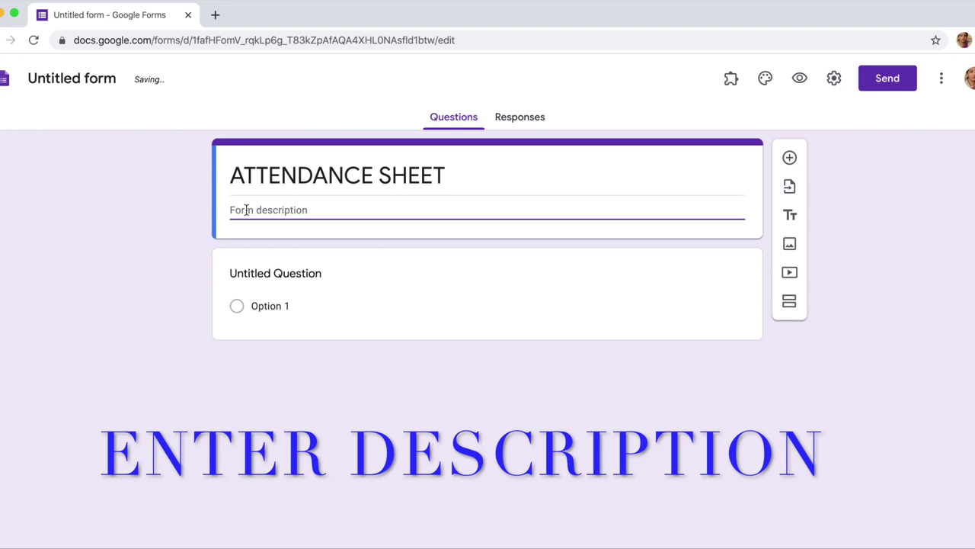
type("CLASS")
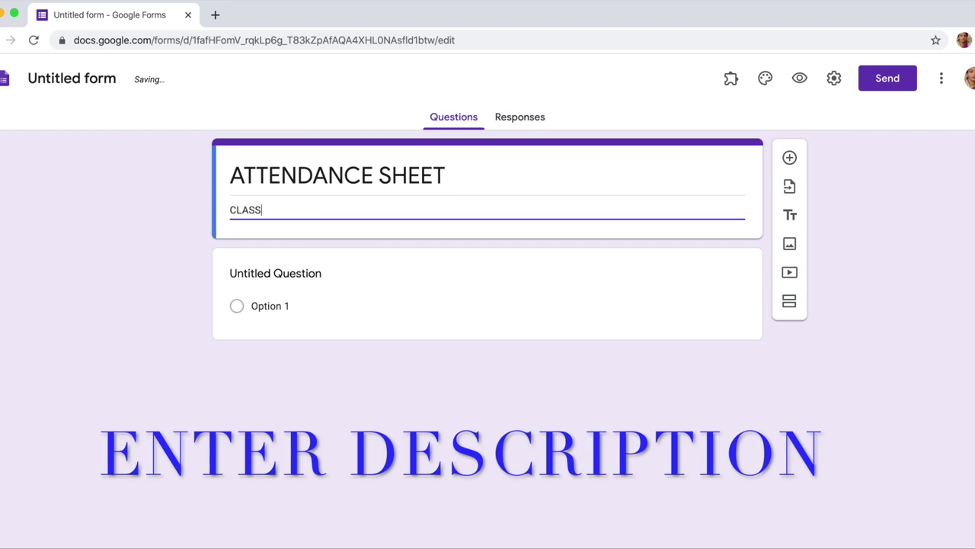
type(" -8")
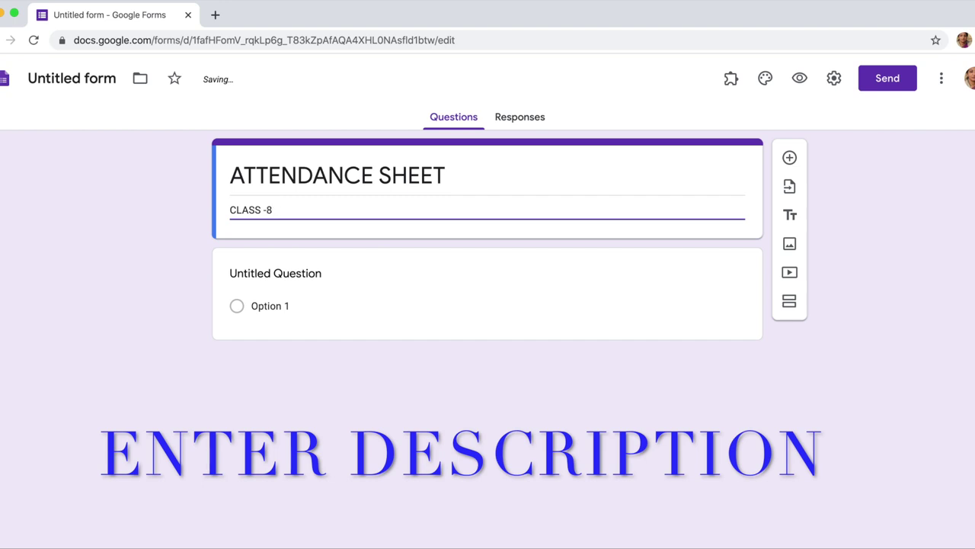
type("B")
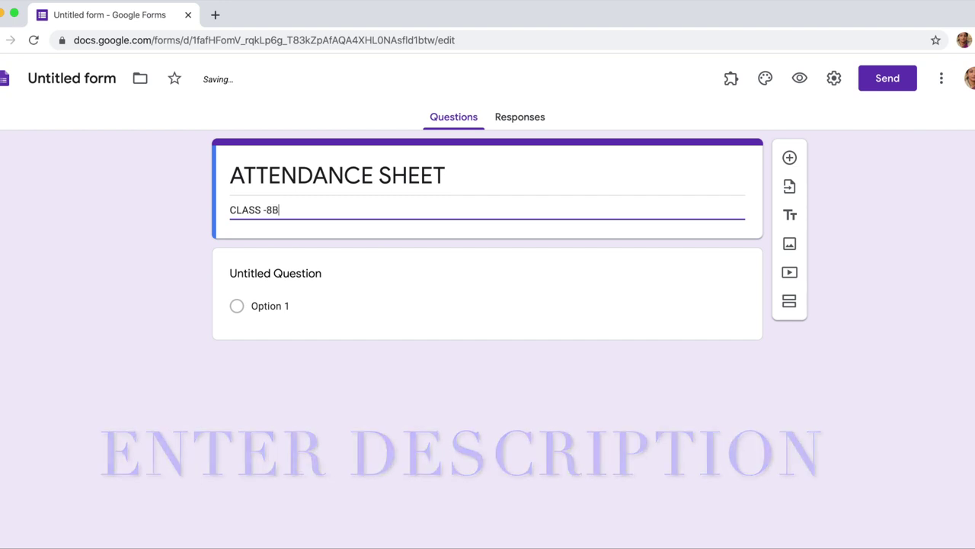
left_click(321, 272)
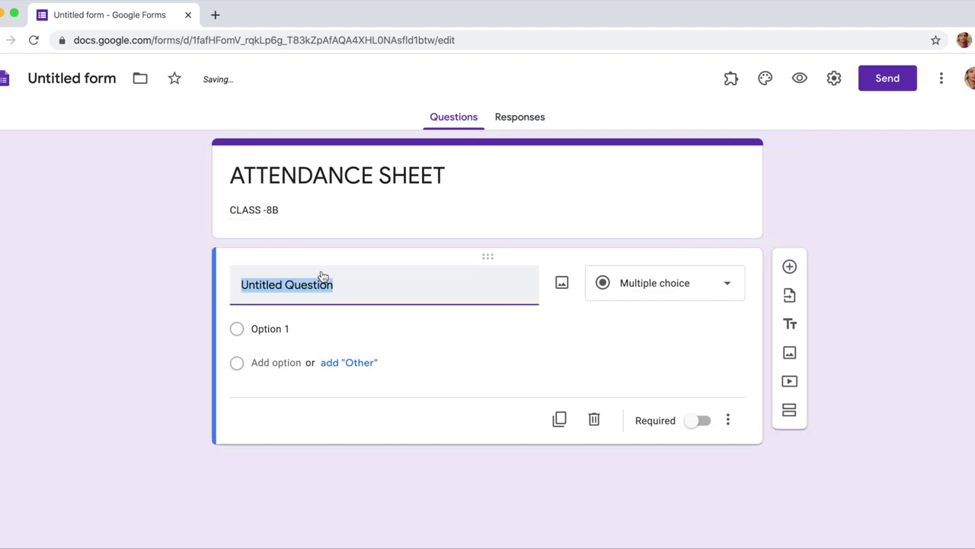
Rename the first question to ROLL NUMBER, set it to Short answer, and make it required.
key("BackSpace")
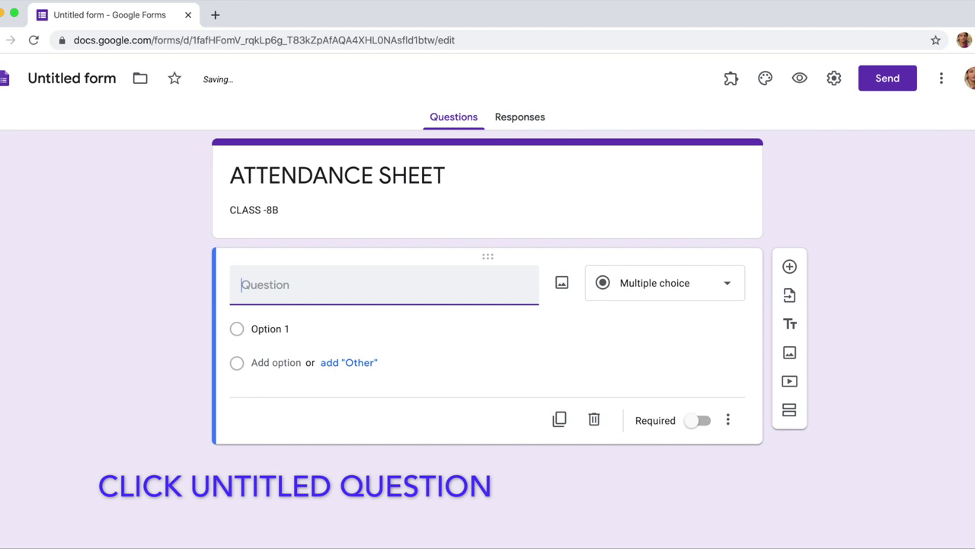
type("ROL")
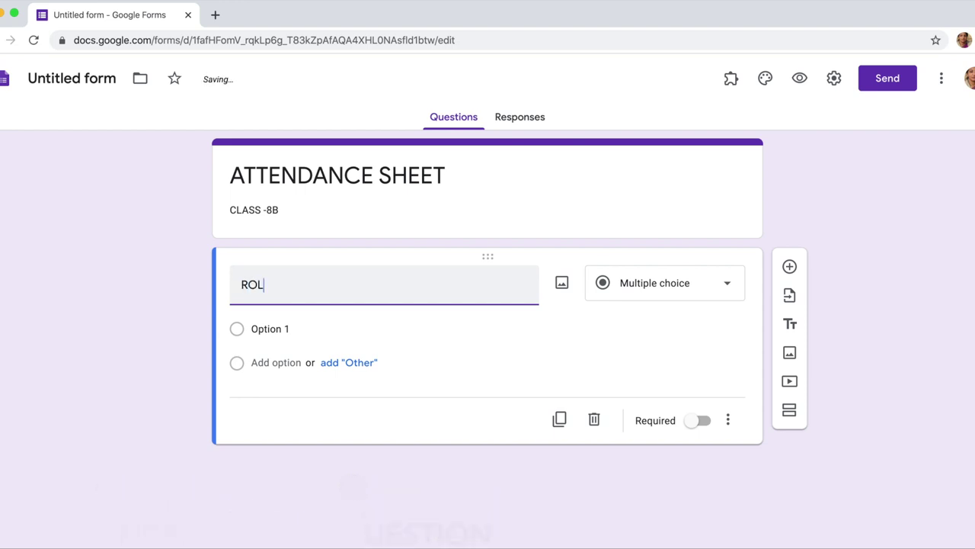
type("L NUM")
type("BER")
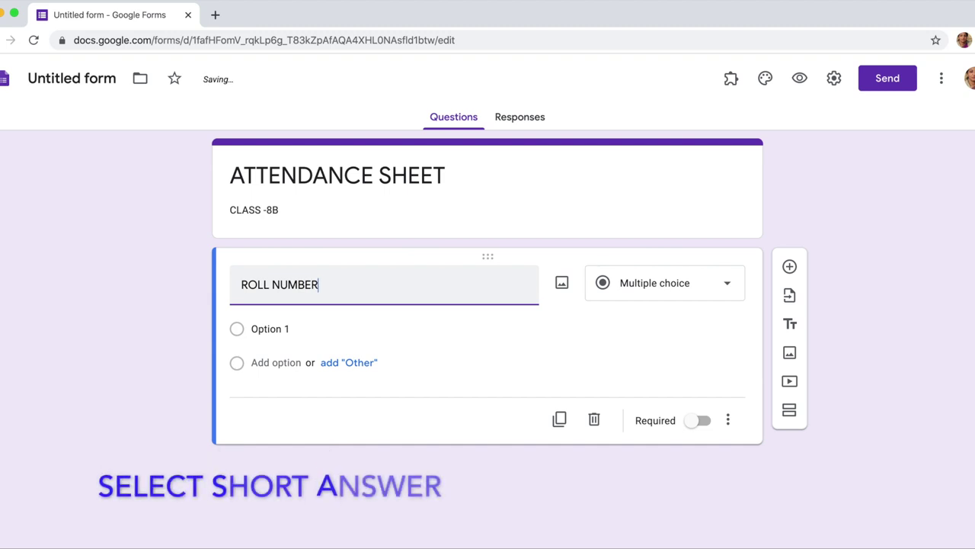
left_click(610, 293)
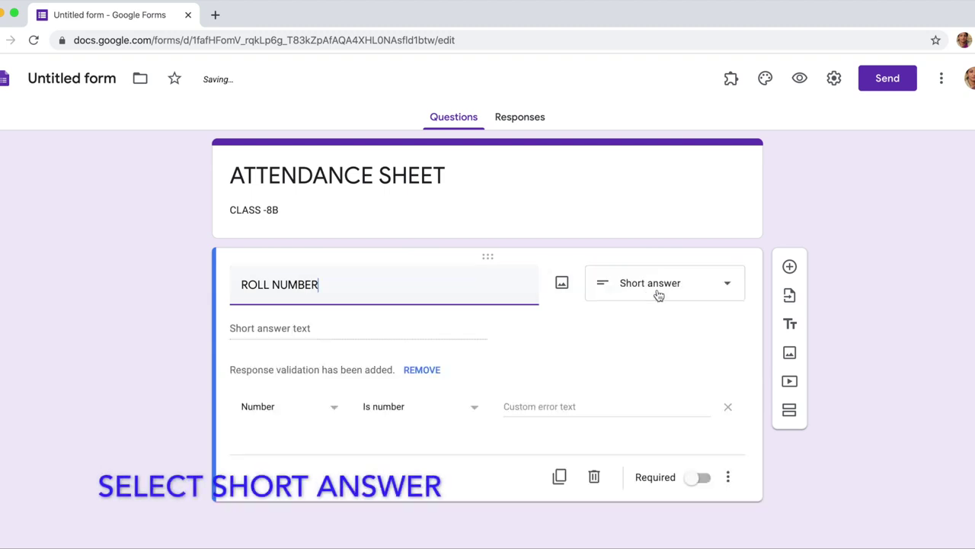
left_click(726, 287)
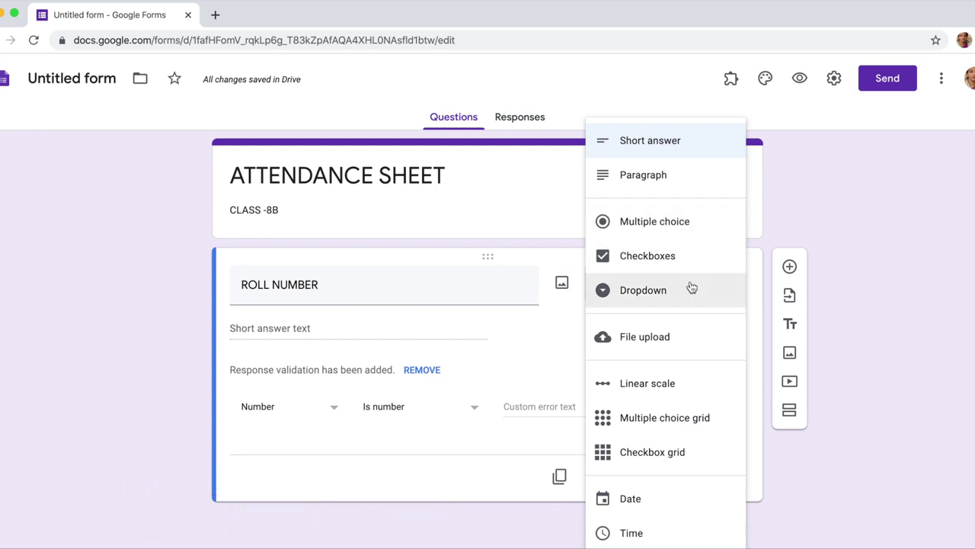
left_click(670, 143)
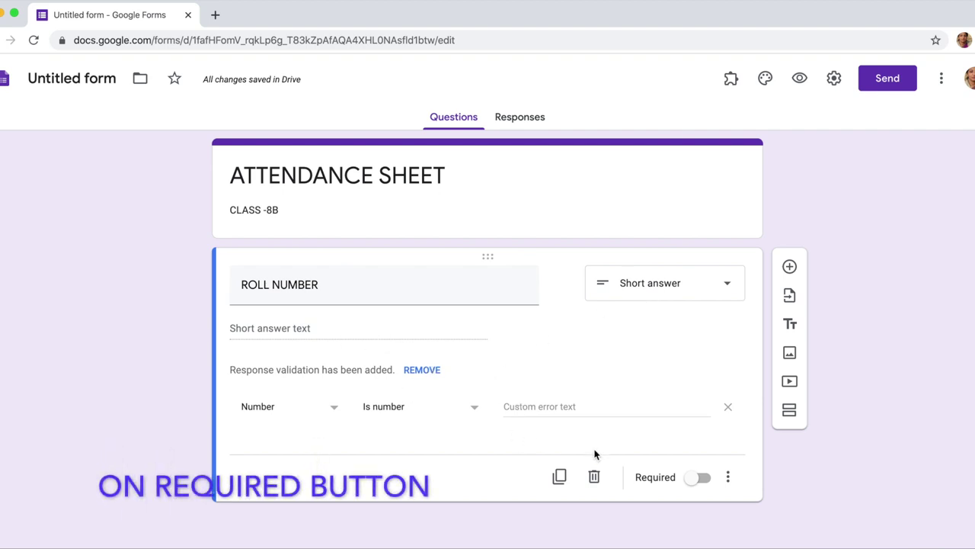
left_click(691, 479)
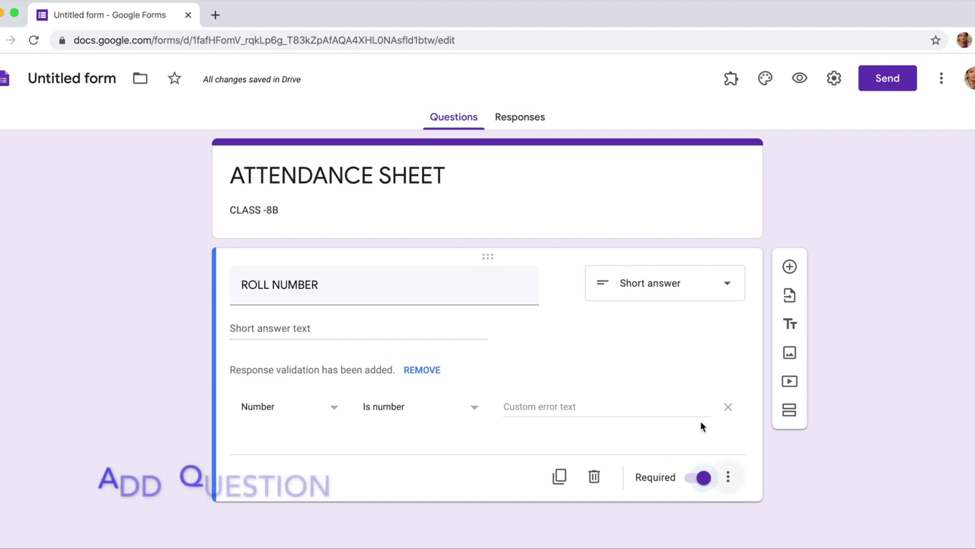
Add a required Short answer question titled FIRST NAME below ROLL NUMBER.
left_click(788, 268)
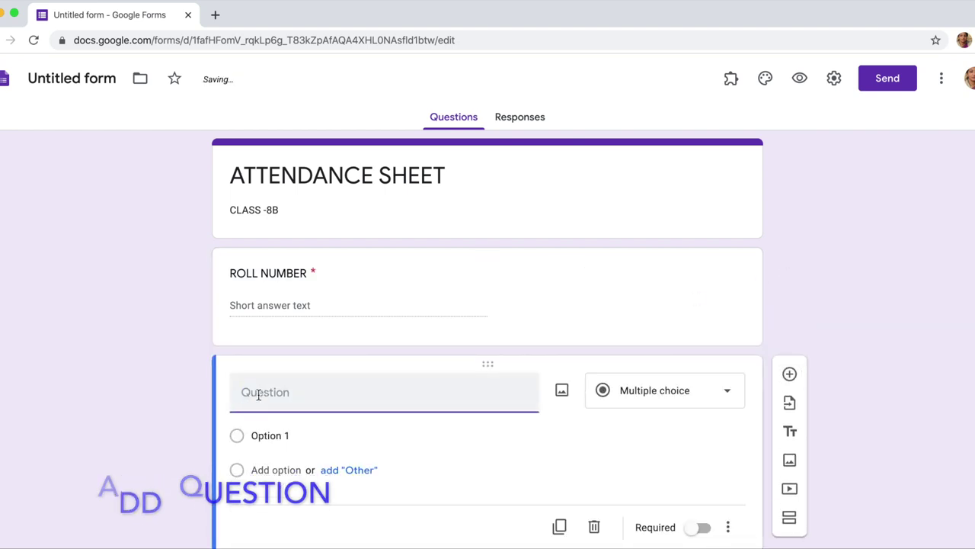
type("F")
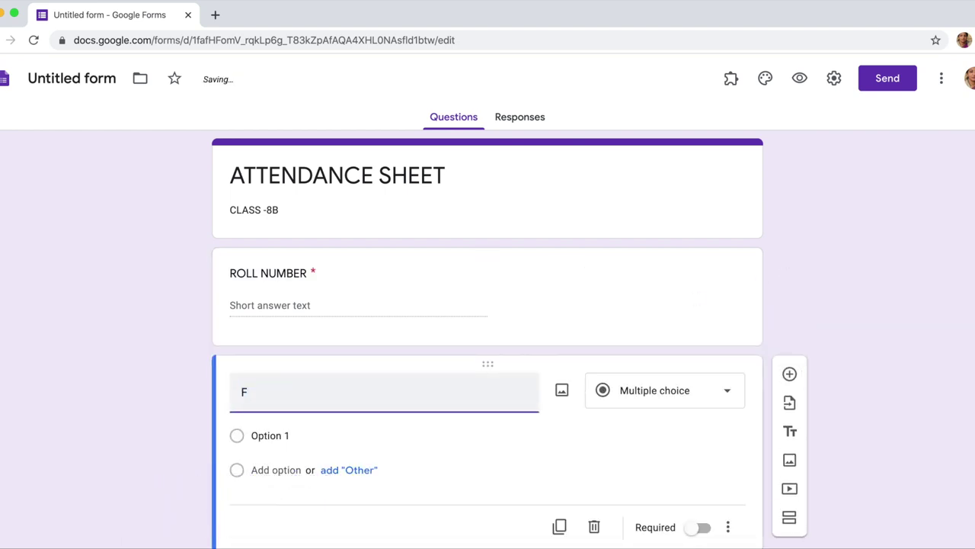
type("IRST ")
type("NA")
type("ME")
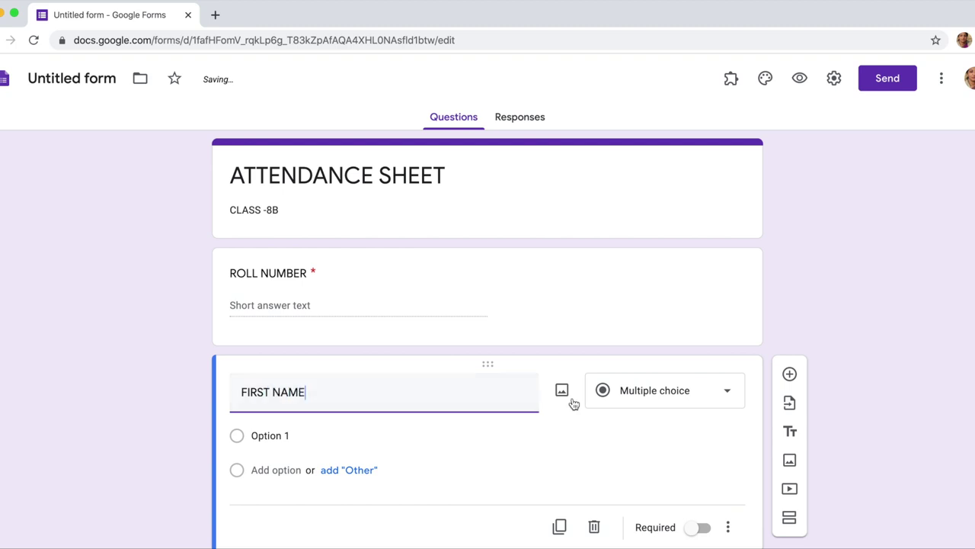
left_click(728, 392)
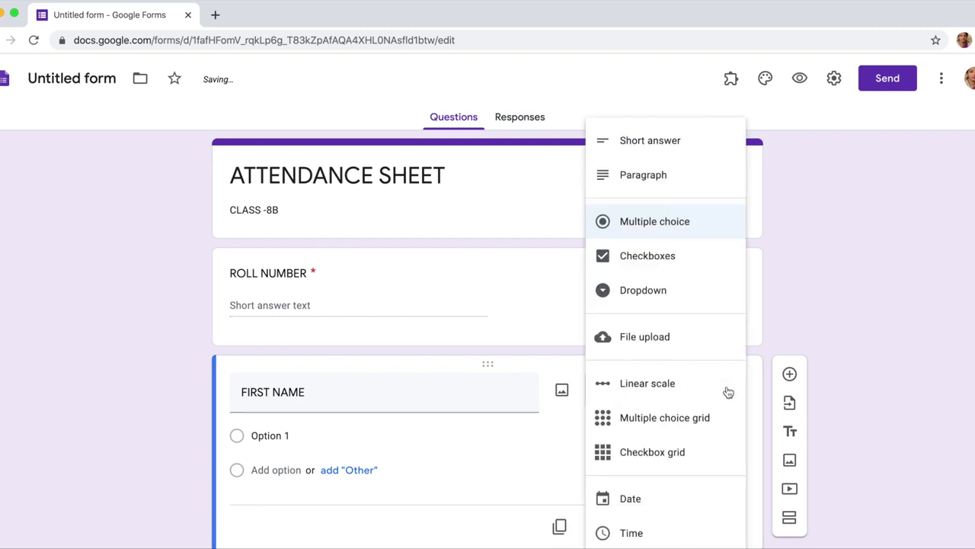
left_click(670, 145)
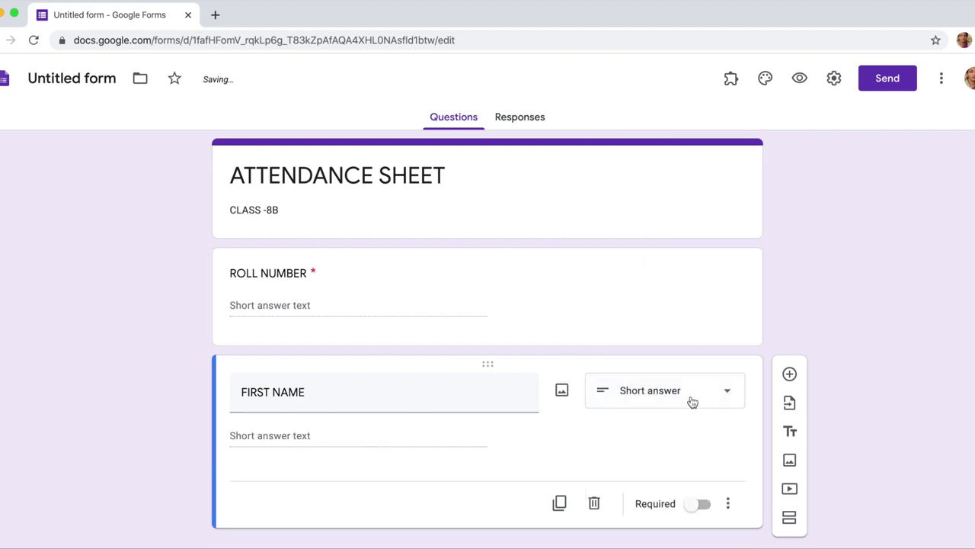
left_click(696, 505)
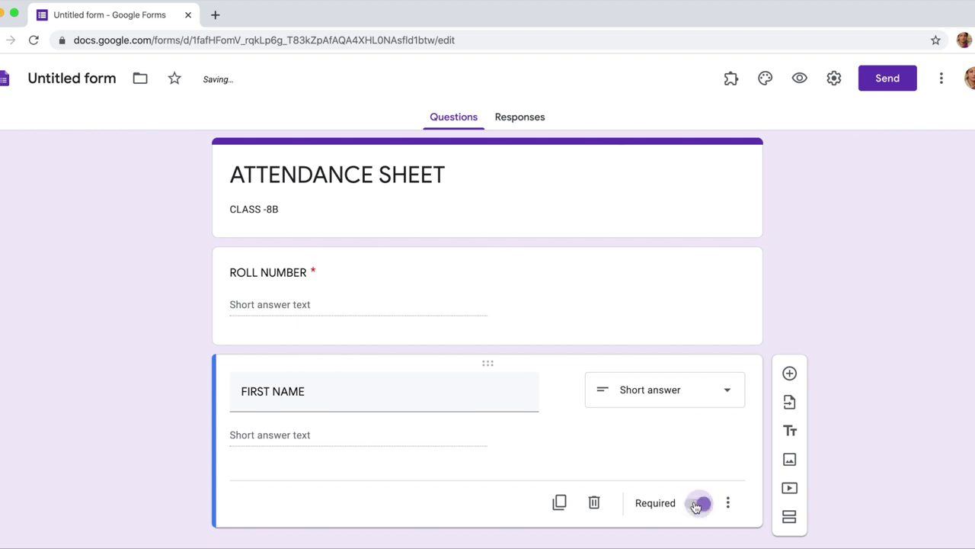
left_click(789, 374)
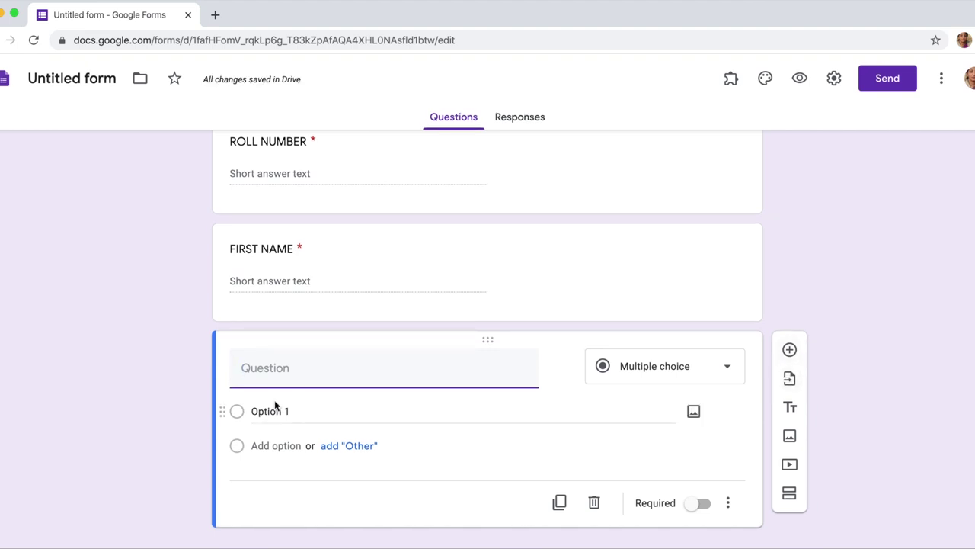
mouse_move(244, 374)
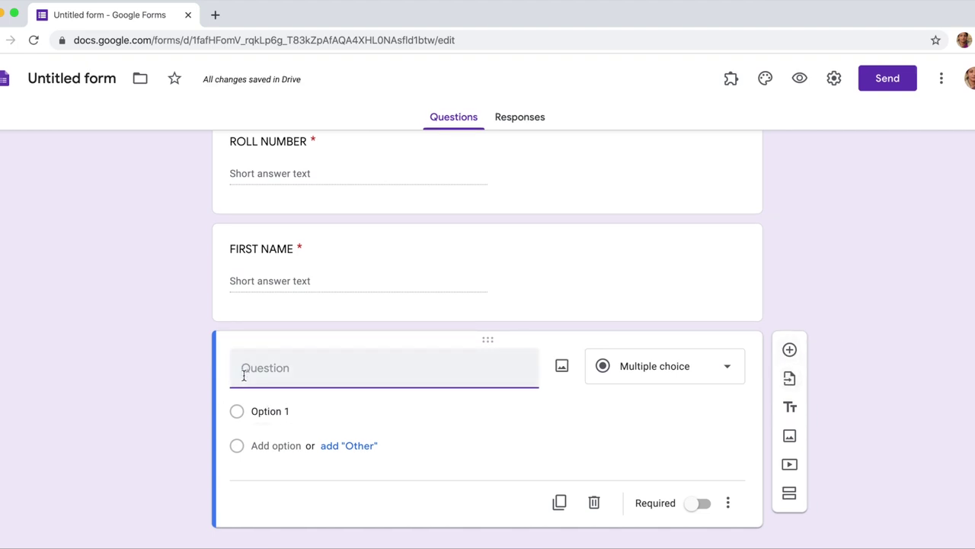
Title the new question LAST NAME and switch on Required.
type("LAS")
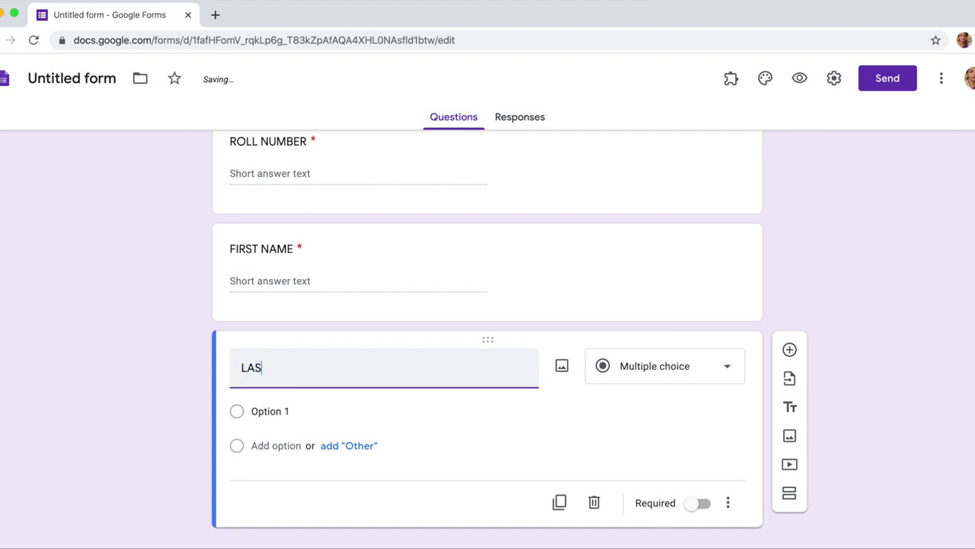
type("T NA")
type("ME")
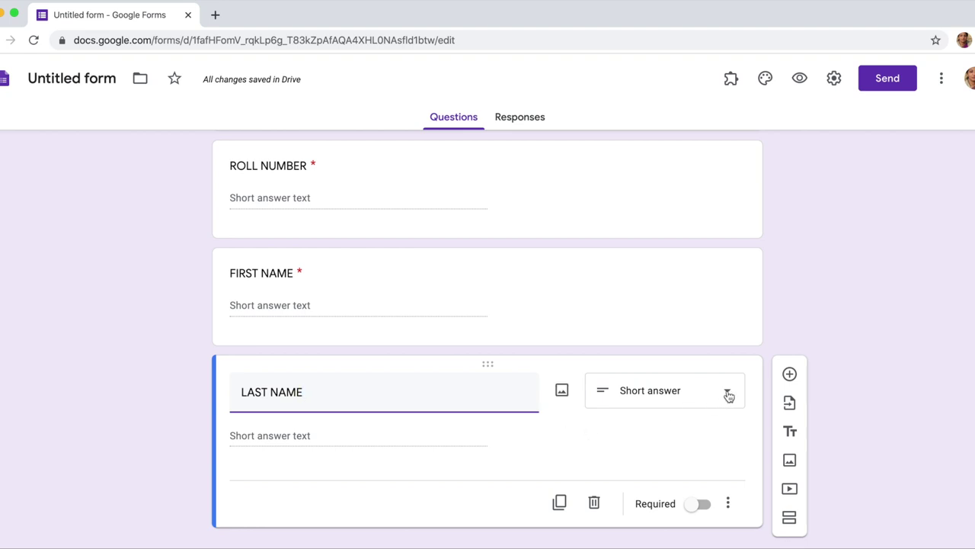
left_click(692, 508)
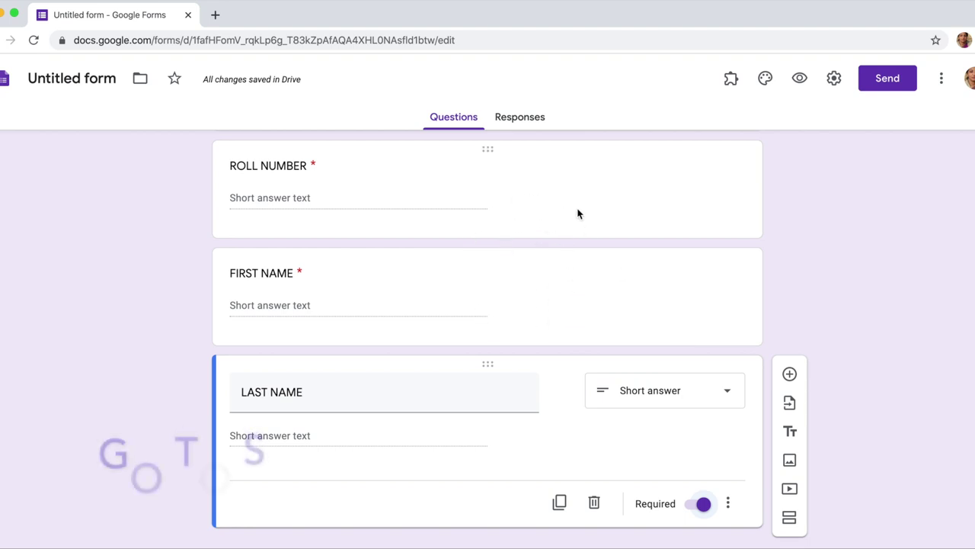
left_click(834, 79)
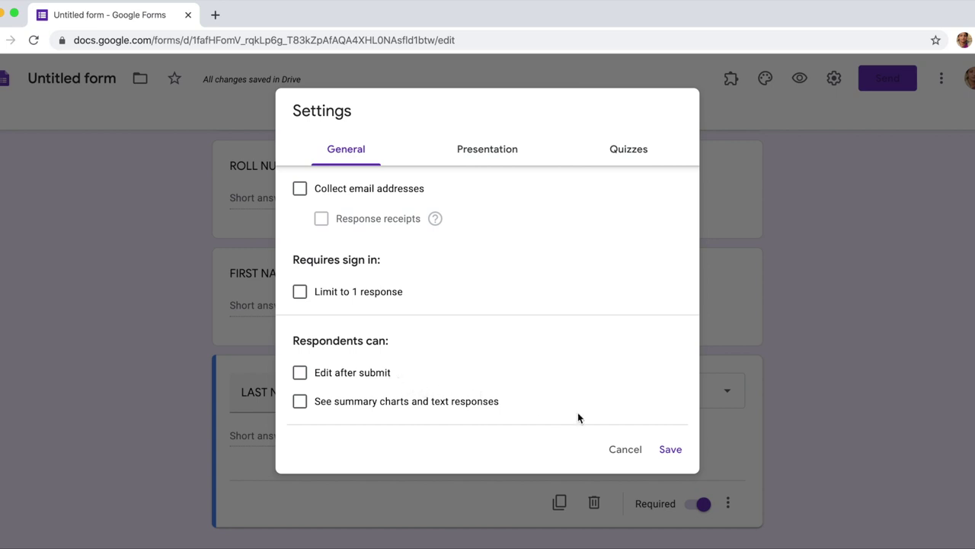
left_click(666, 448)
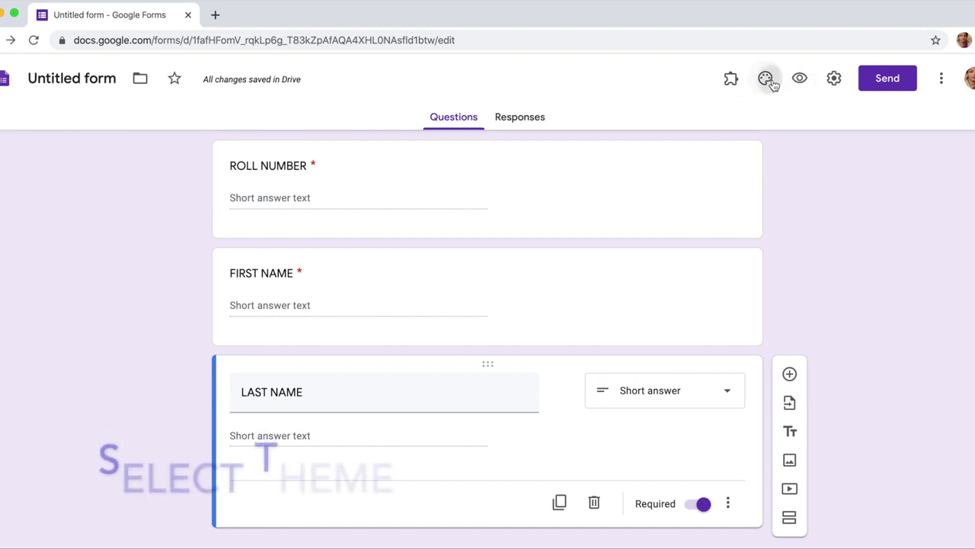
left_click(769, 81)
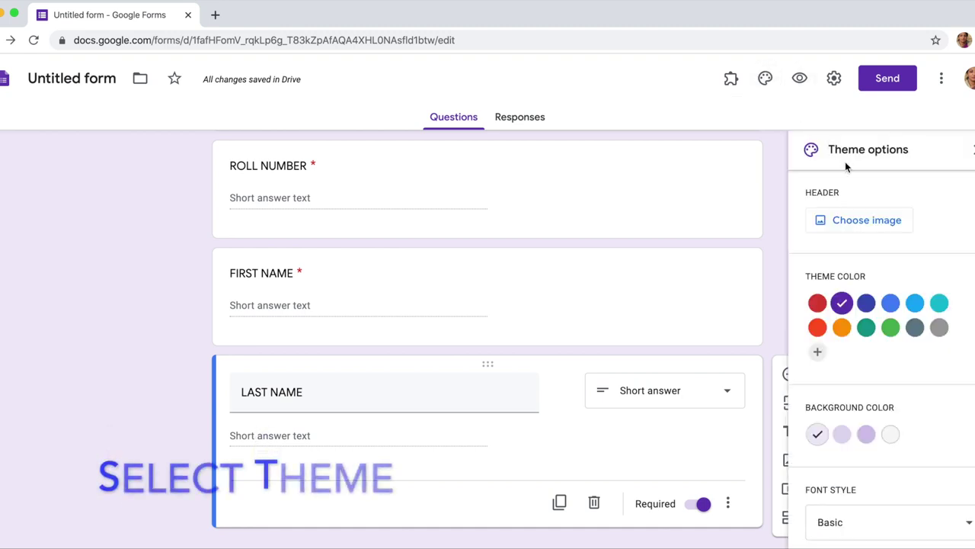
Try blue and Red Orange theme colours, then insert the open-book theme header image.
left_click(893, 305)
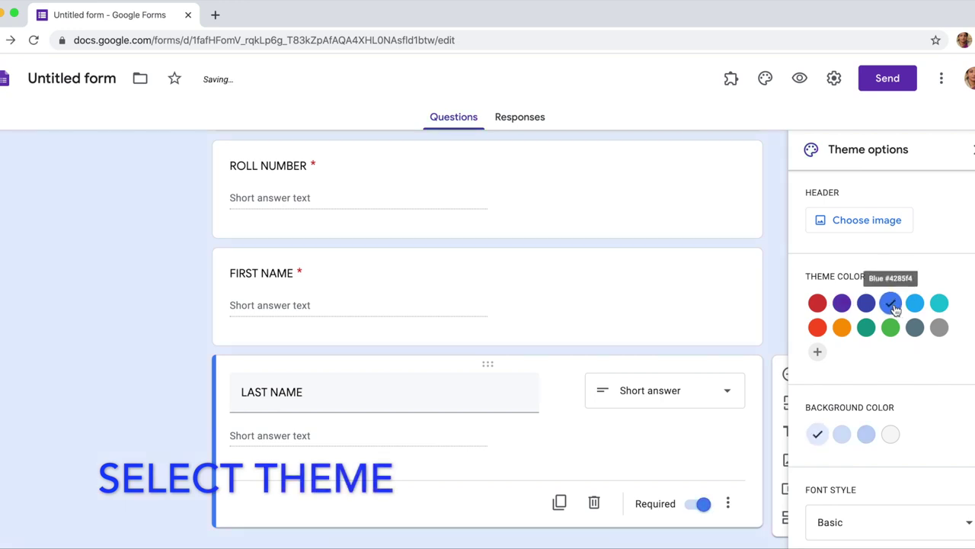
left_click(816, 329)
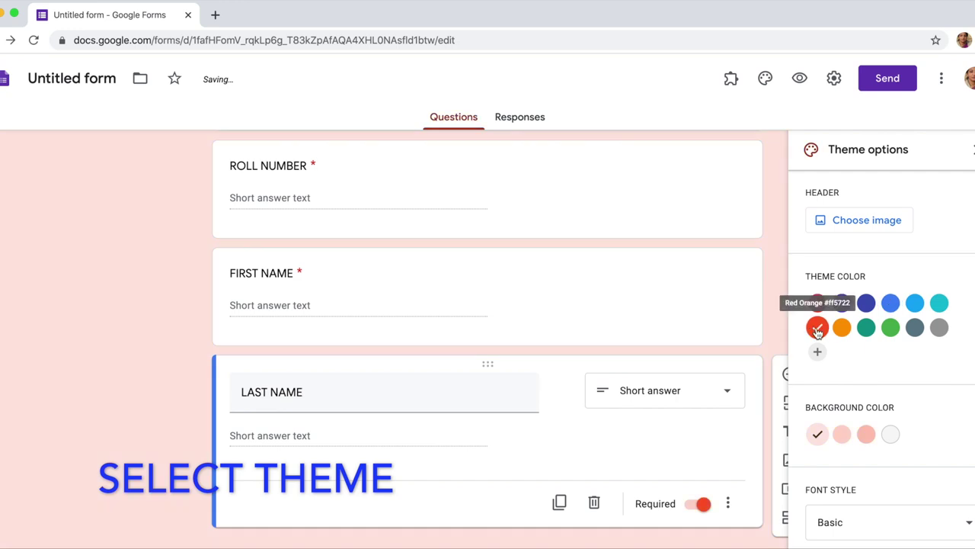
left_click(863, 226)
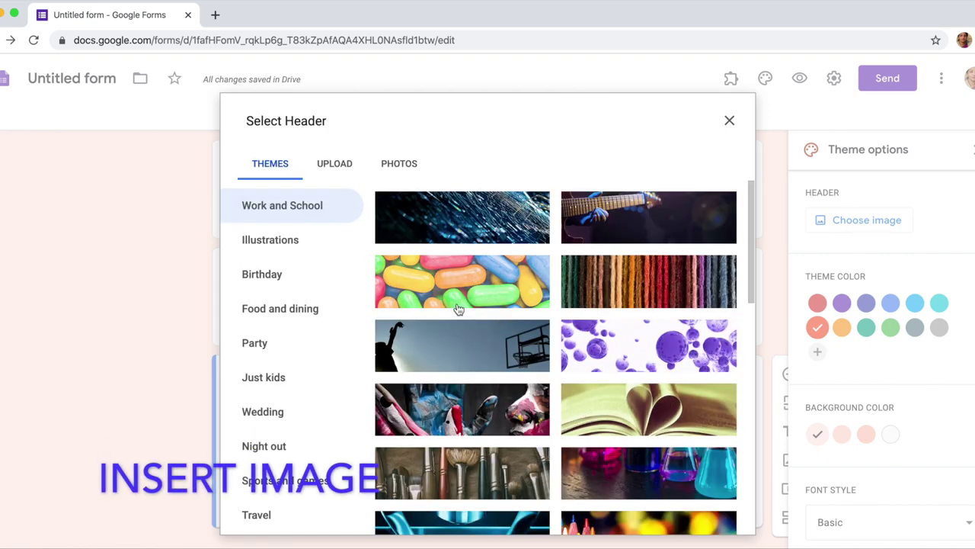
left_click(632, 405)
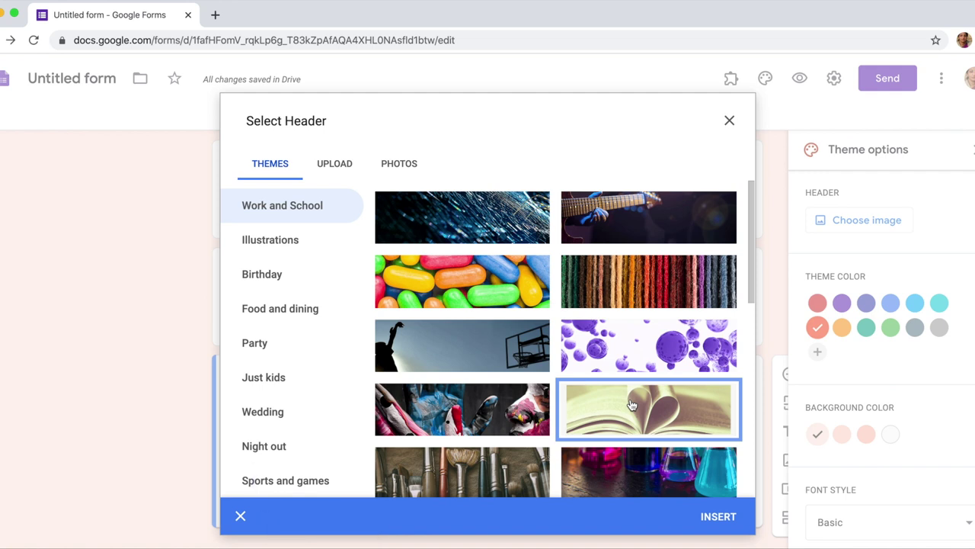
left_click(706, 520)
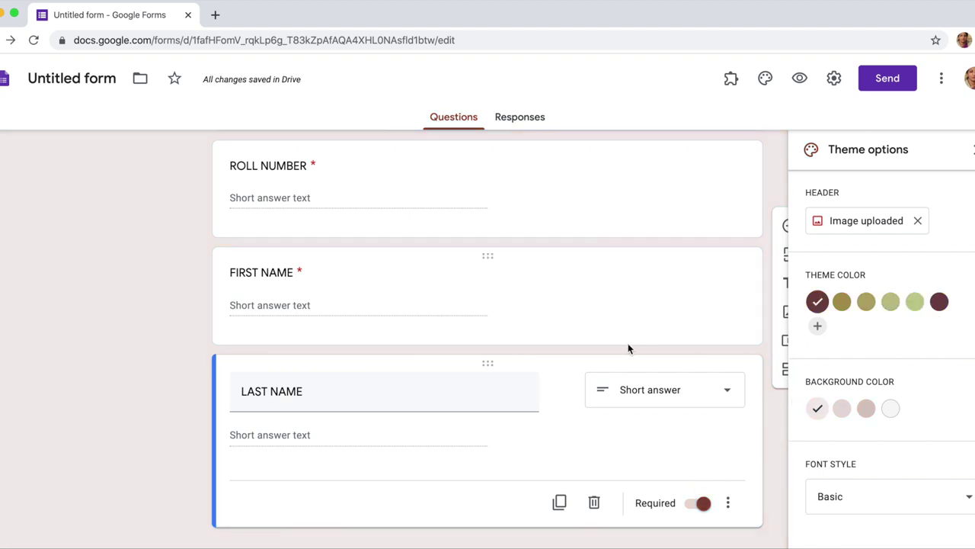
scroll(628, 349, "up", 5)
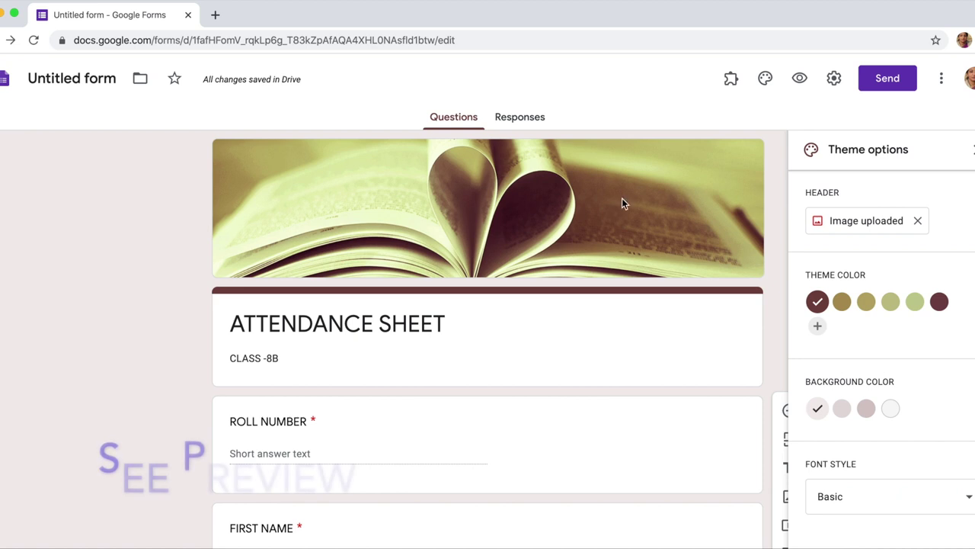
left_click(802, 79)
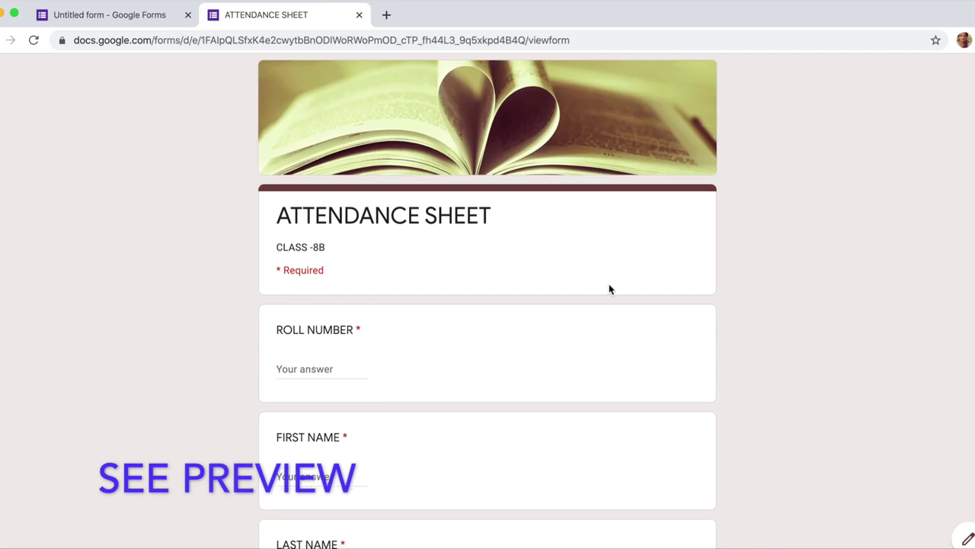
scroll(609, 283, "down", 3)
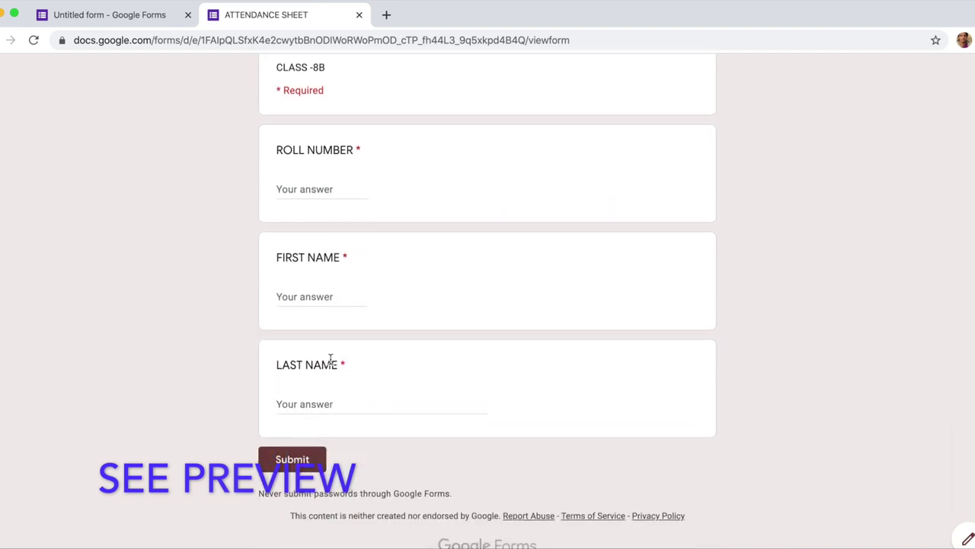
scroll(406, 363, "up", 3)
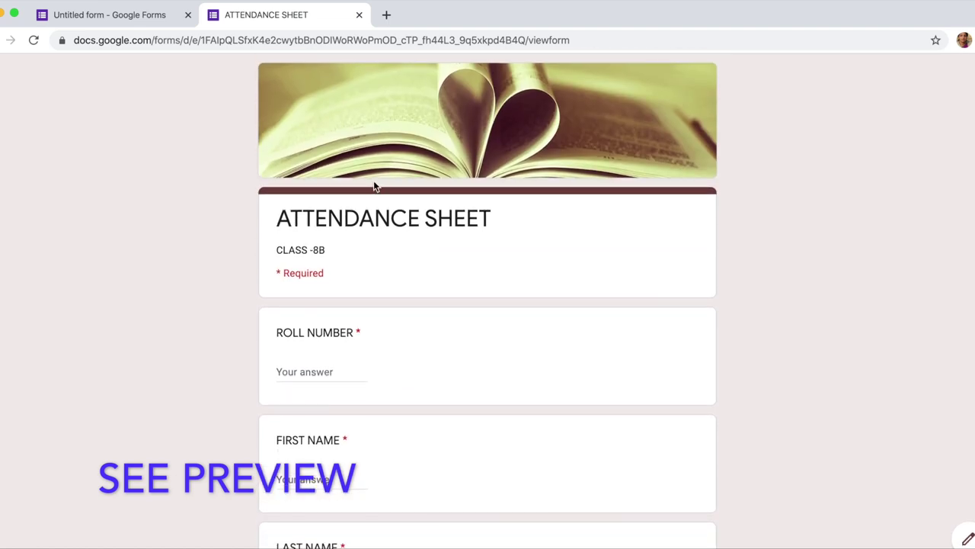
left_click(359, 15)
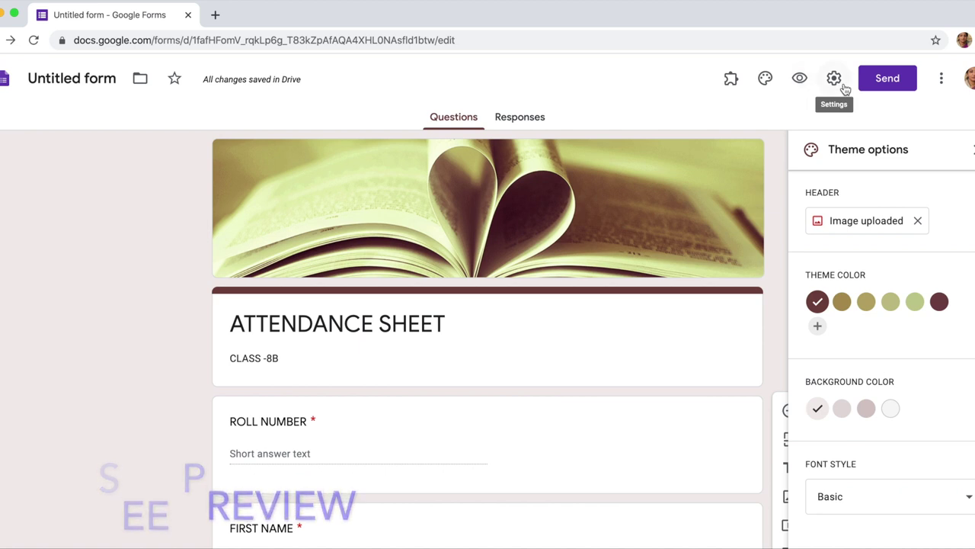
From the Responses tab, create a linked response spreadsheet named 8B(Responses).
left_click(531, 122)
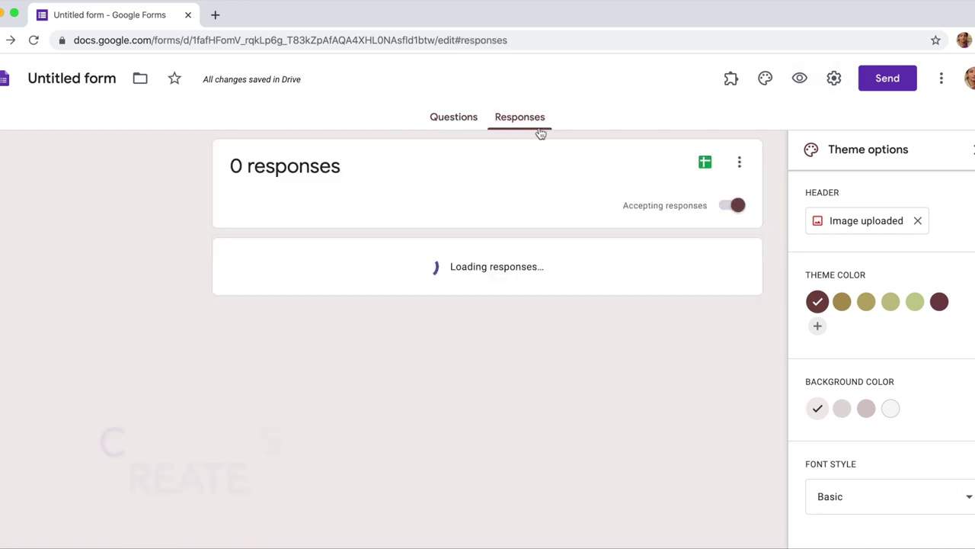
left_click(707, 168)
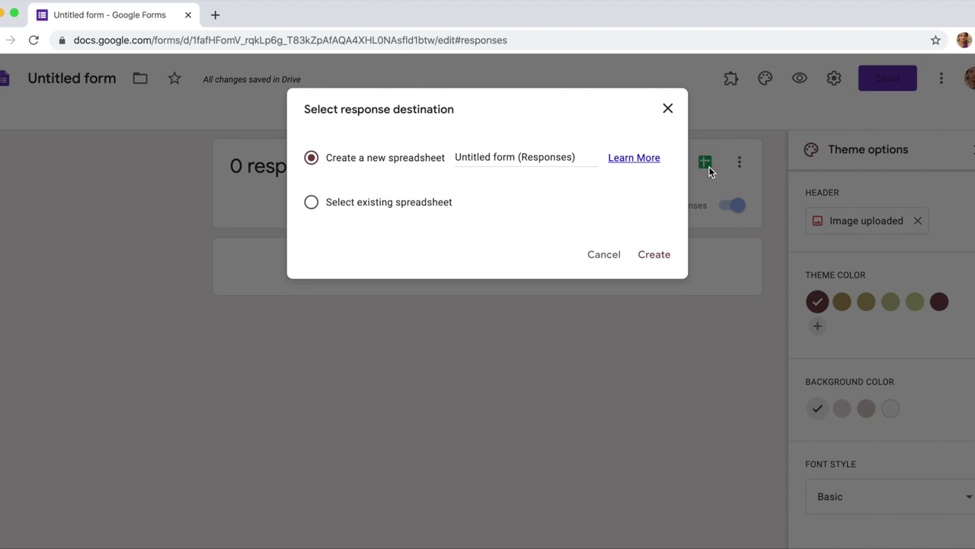
left_click(518, 157)
key("BackSpace")
key("BackSpace")
key("BackSpace")
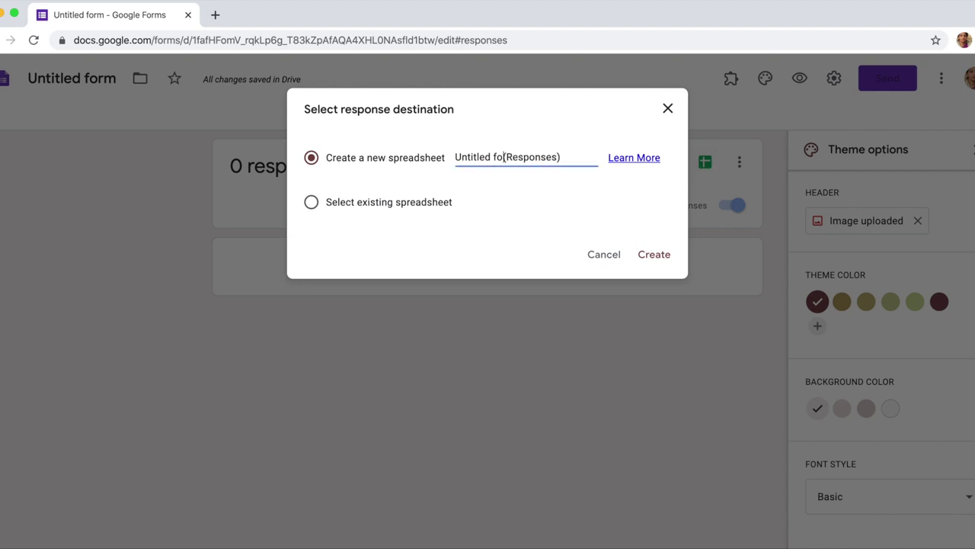
key("BackSpace")
key("BackSpace")
key("BackSpace")
key("BackSpace")
key("BackSpace")
key("BackSpace")
key("BackSpace")
key("BackSpace")
key("BackSpace")
key("BackSpace")
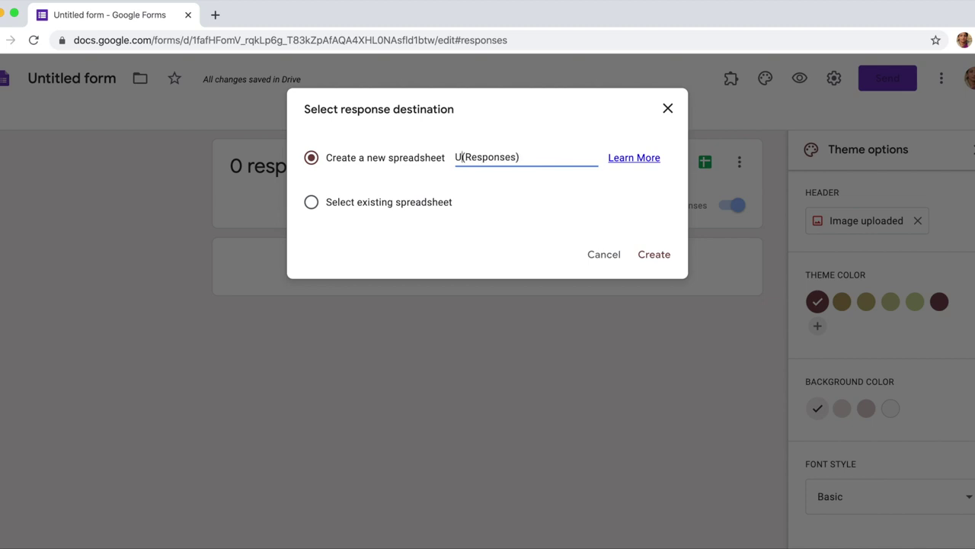
key("BackSpace")
type("8B")
left_click(660, 256)
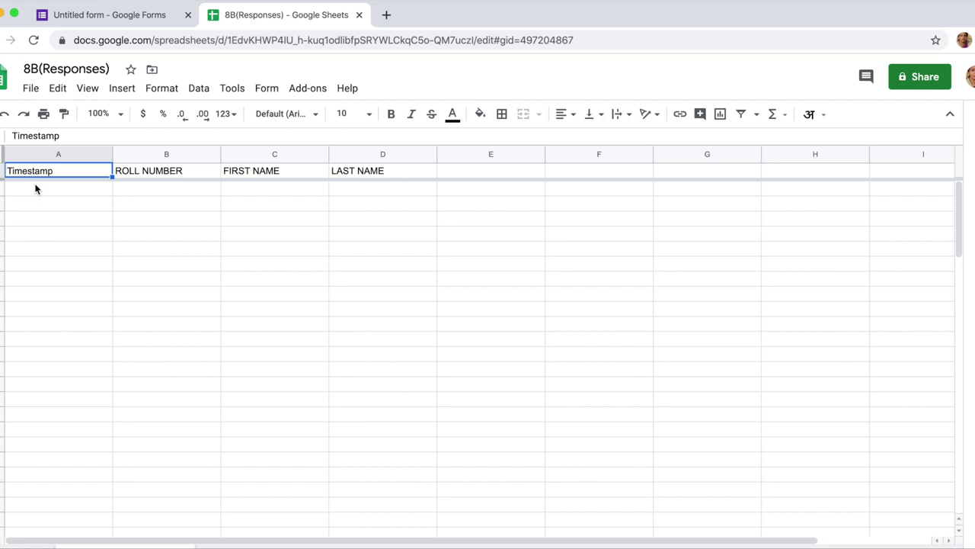
Apply all borders to A2:D10, narrow columns A and B, and close the sheet.
left_click_drag(35, 189, 341, 333)
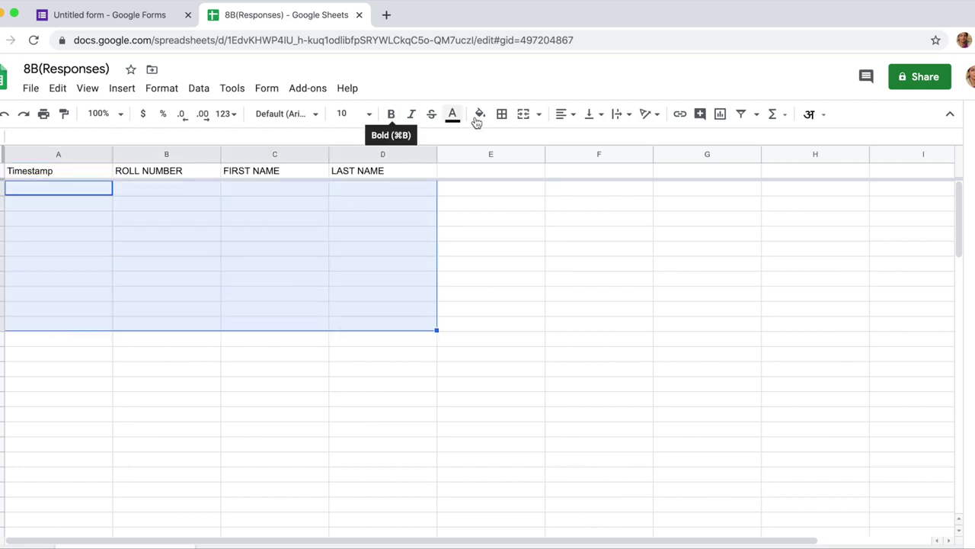
left_click(502, 114)
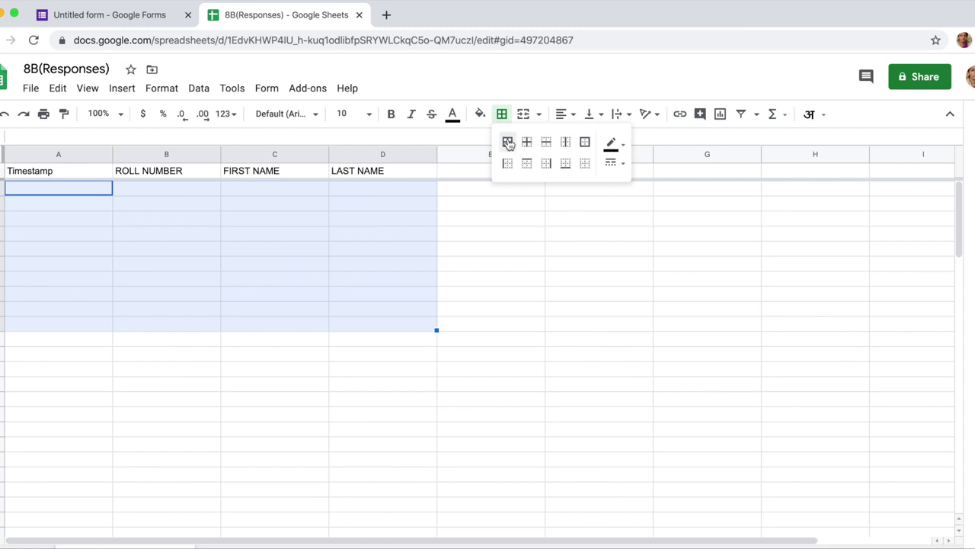
left_click(508, 142)
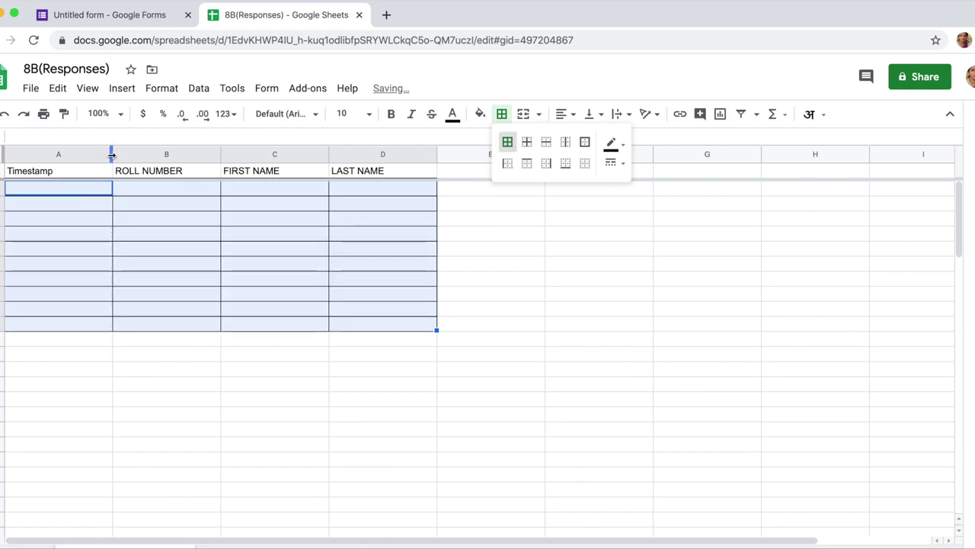
left_click_drag(112, 155, 86, 155)
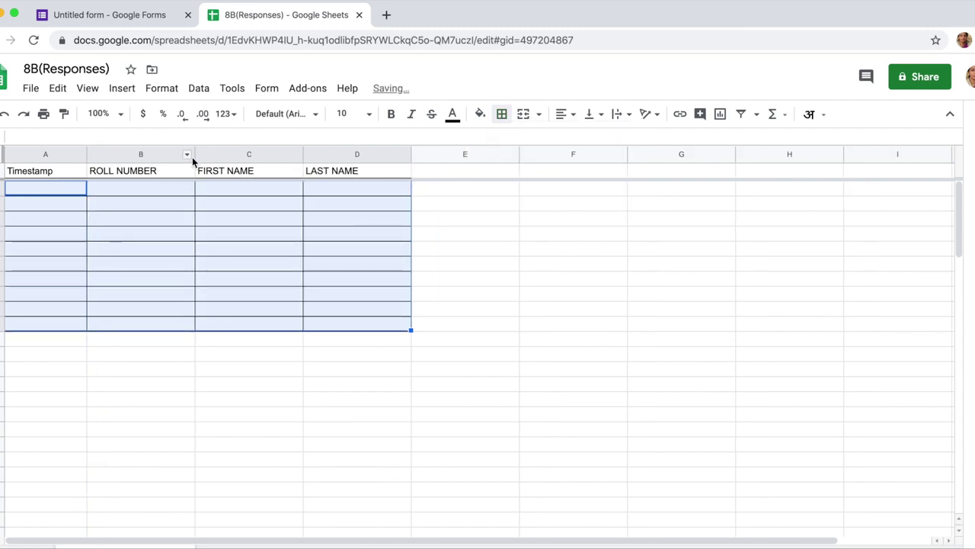
left_click_drag(195, 154, 180, 154)
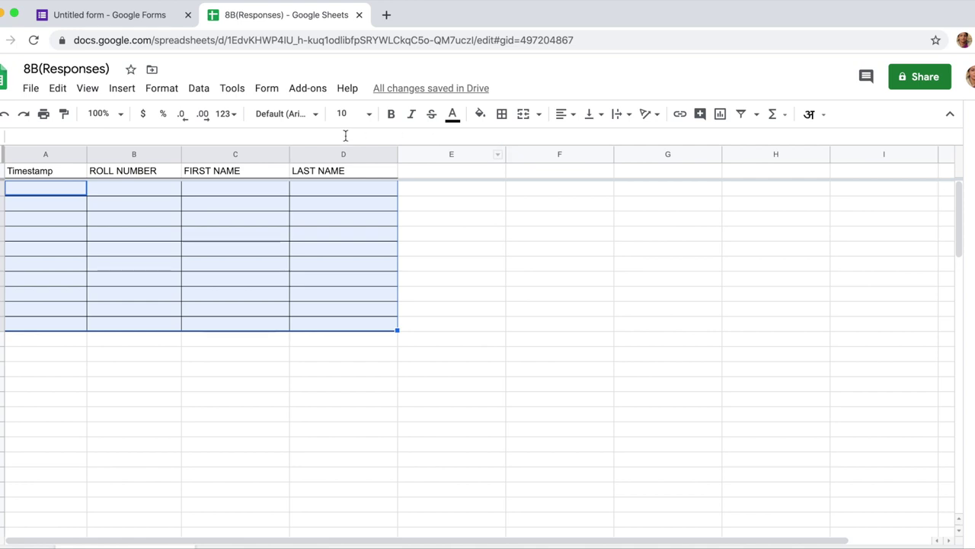
left_click(359, 15)
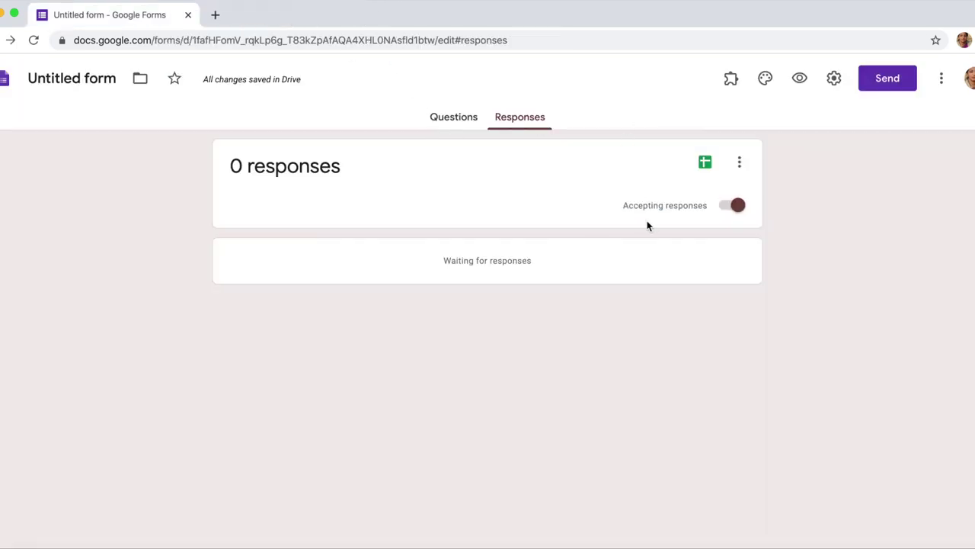
Generate the shortened form link forms.gle/YWJFyxaRGE6kDaPS8 and copy it to the clipboard.
left_click(884, 84)
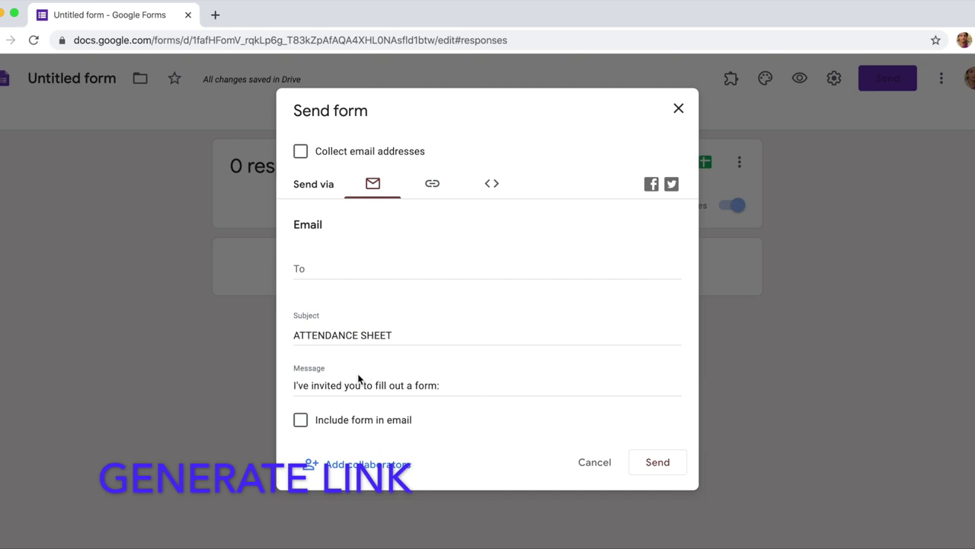
left_click(432, 186)
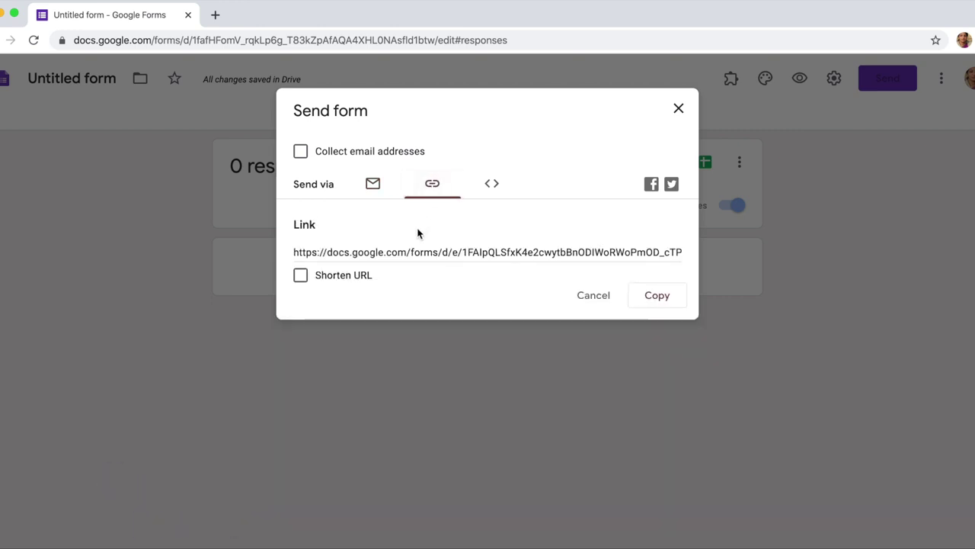
left_click(301, 276)
left_click(656, 297)
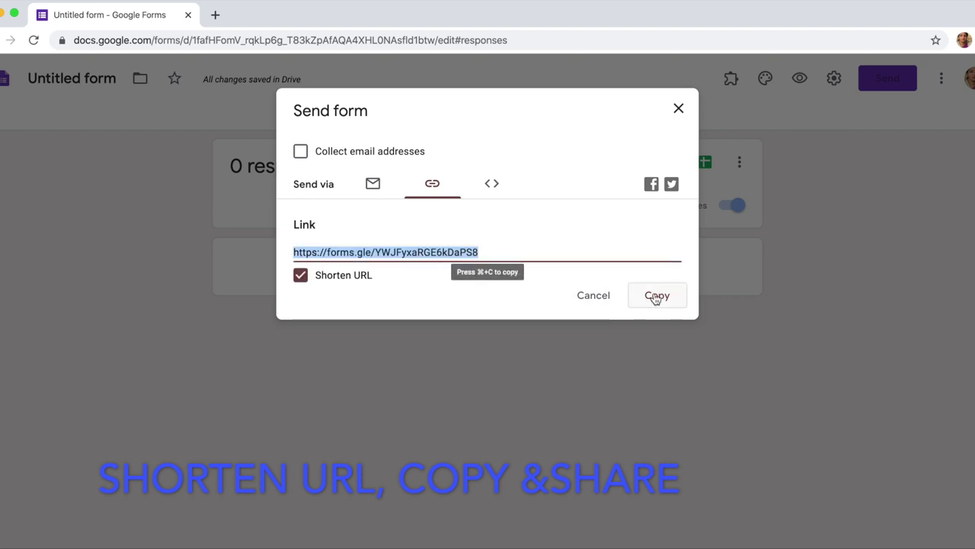
left_click(656, 297)
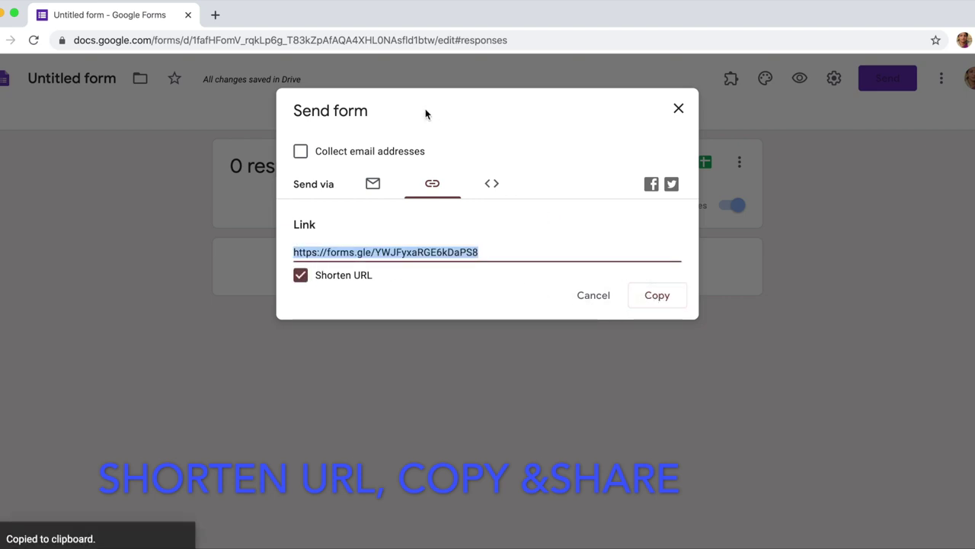